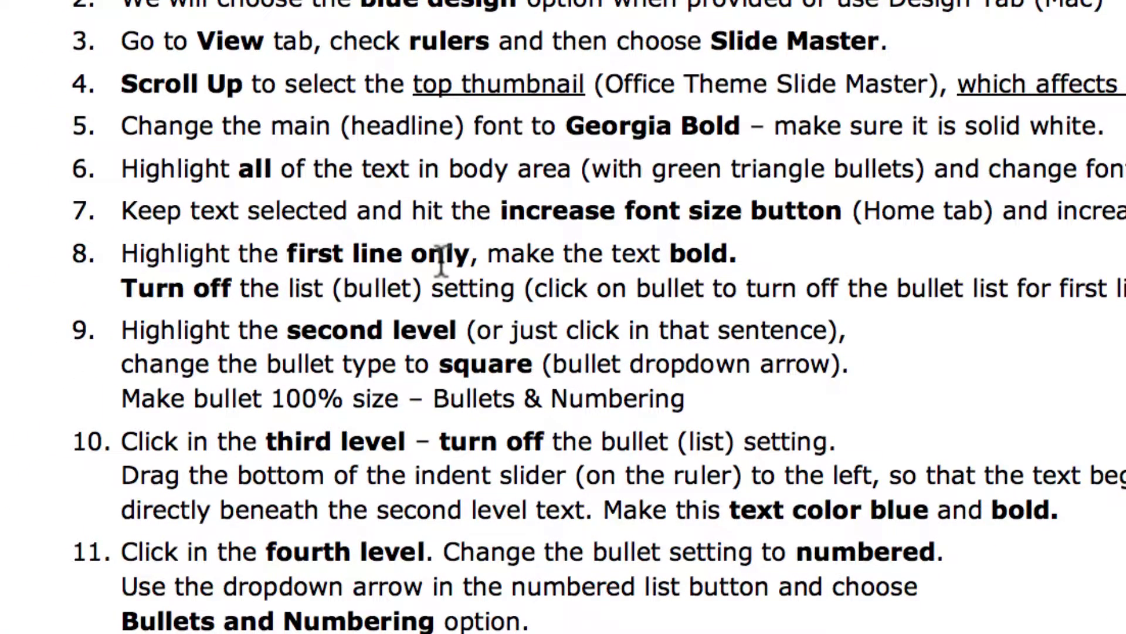
Step: Turn off the bullet on the "Third level" line in the slide master's body placeholder
scroll(441, 258, "down", 3)
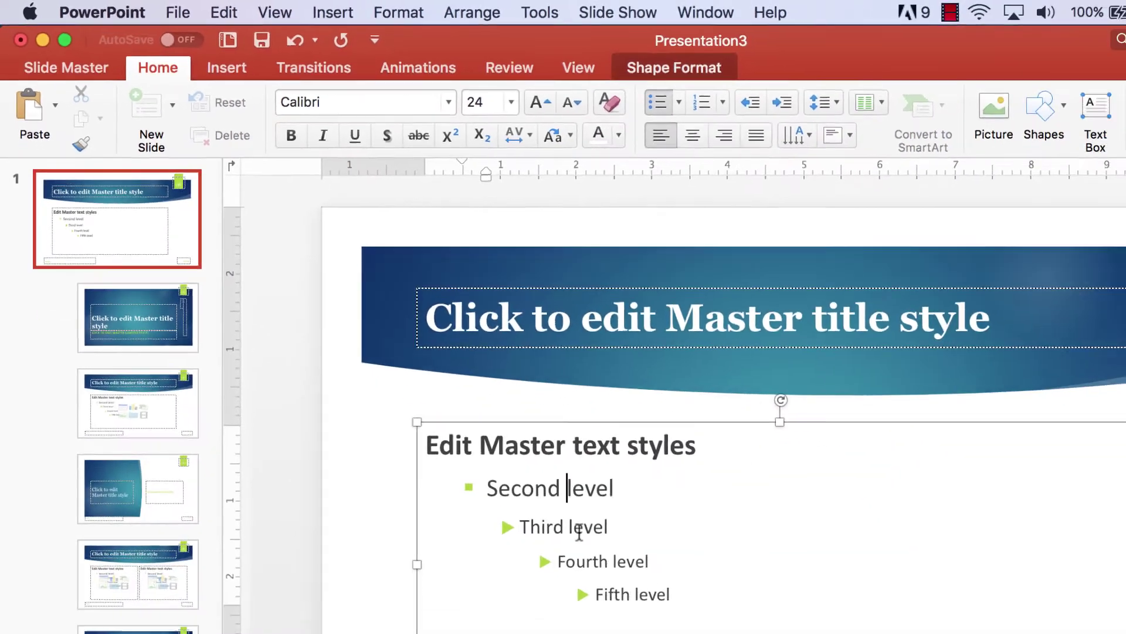
left_click(550, 505)
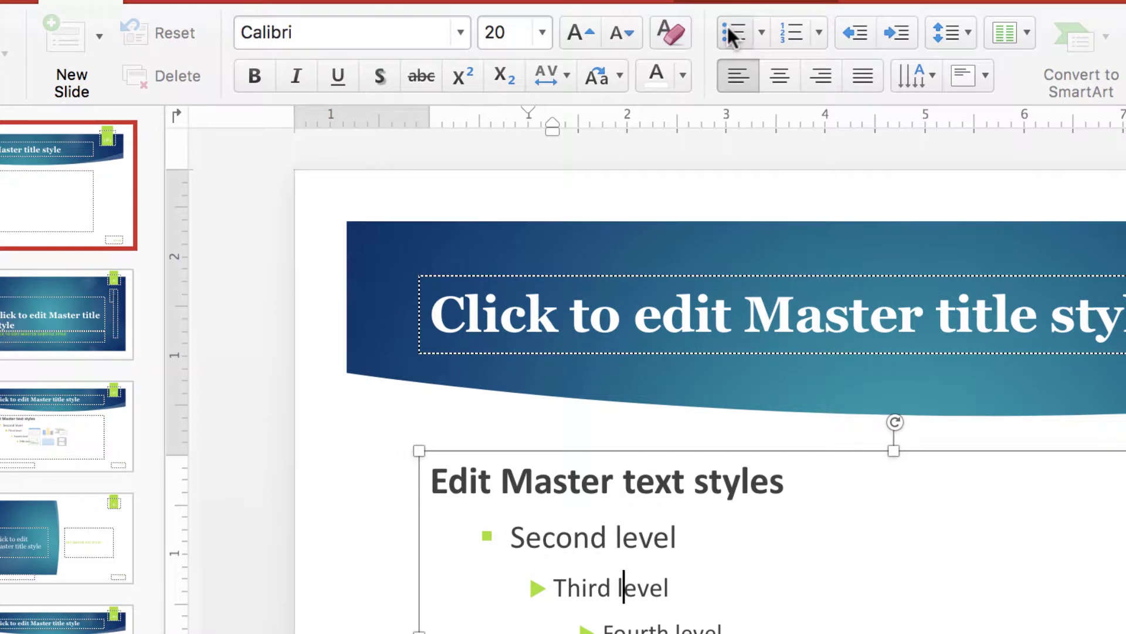
left_click(729, 27)
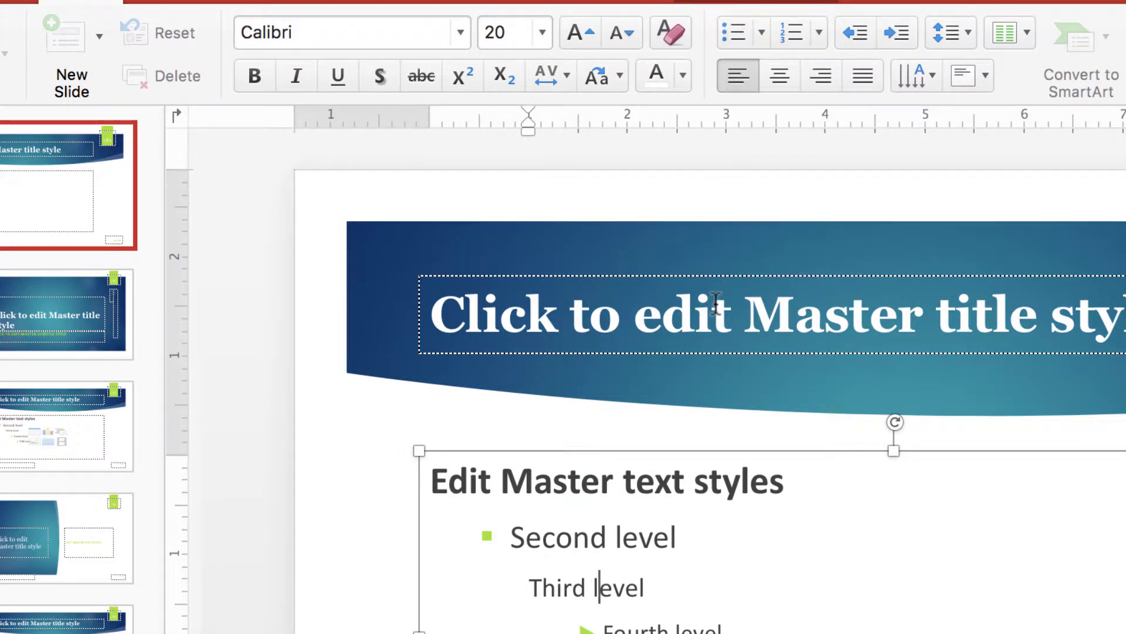
Step: Recolor the "Third level" text with a custom teal blue sampled from the lighter area of the title banner using the eyedropper
left_click_drag(653, 582, 546, 577)
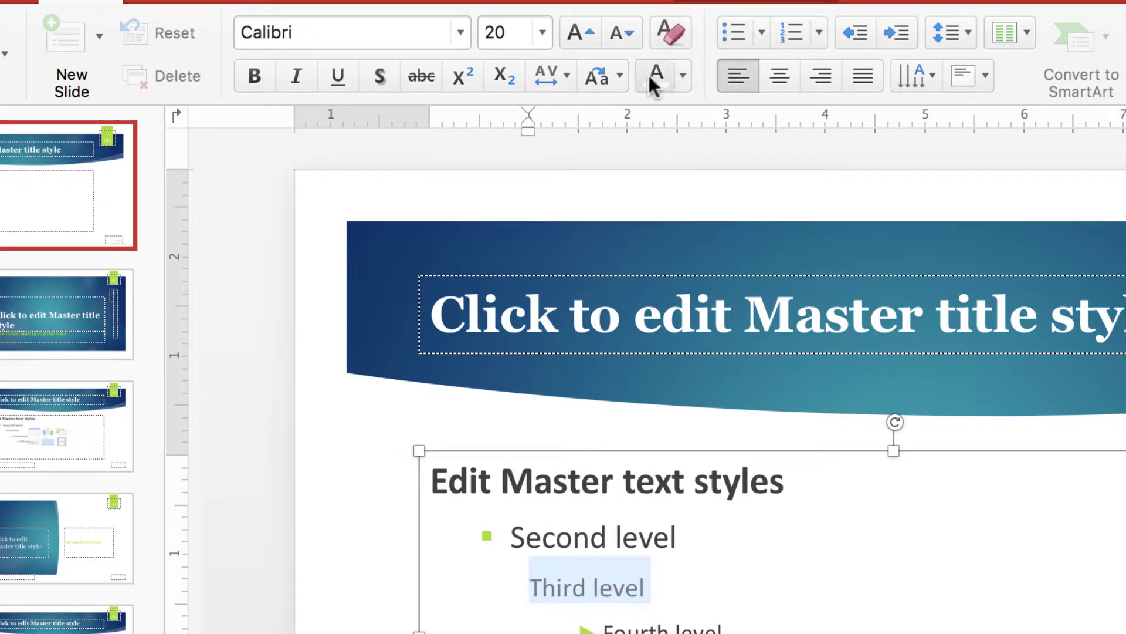
left_click(682, 75)
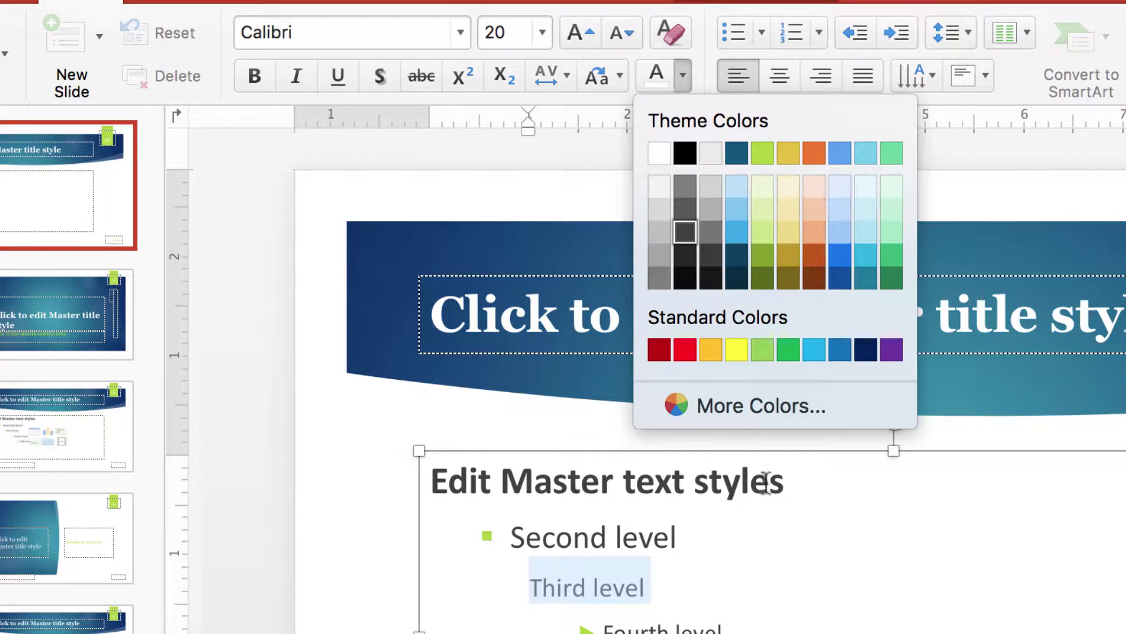
left_click(784, 408)
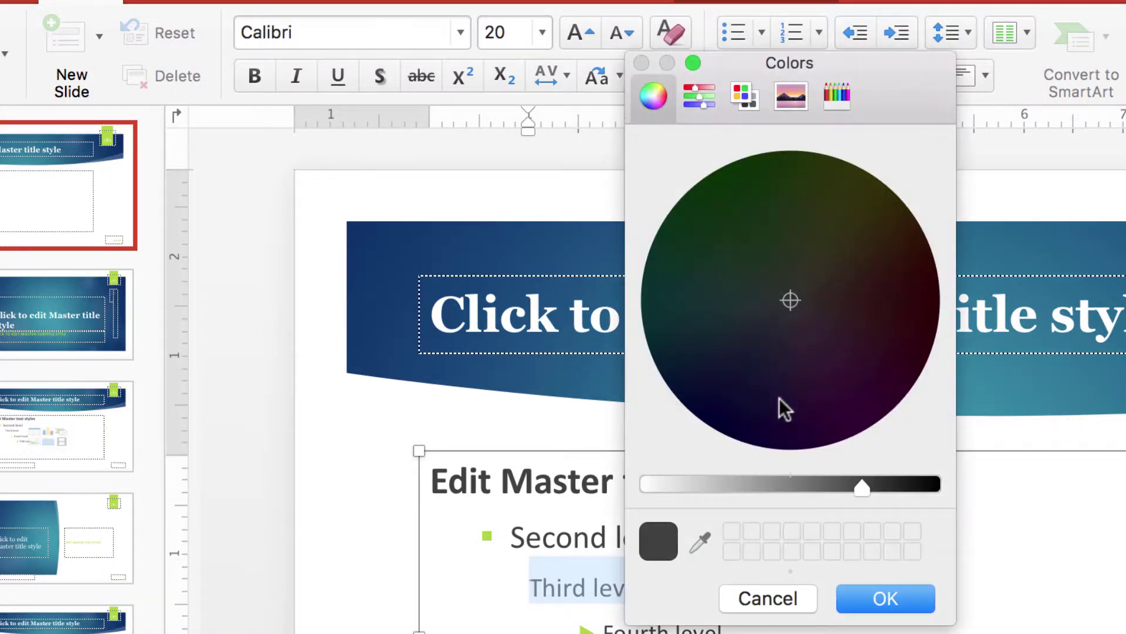
left_click(700, 540)
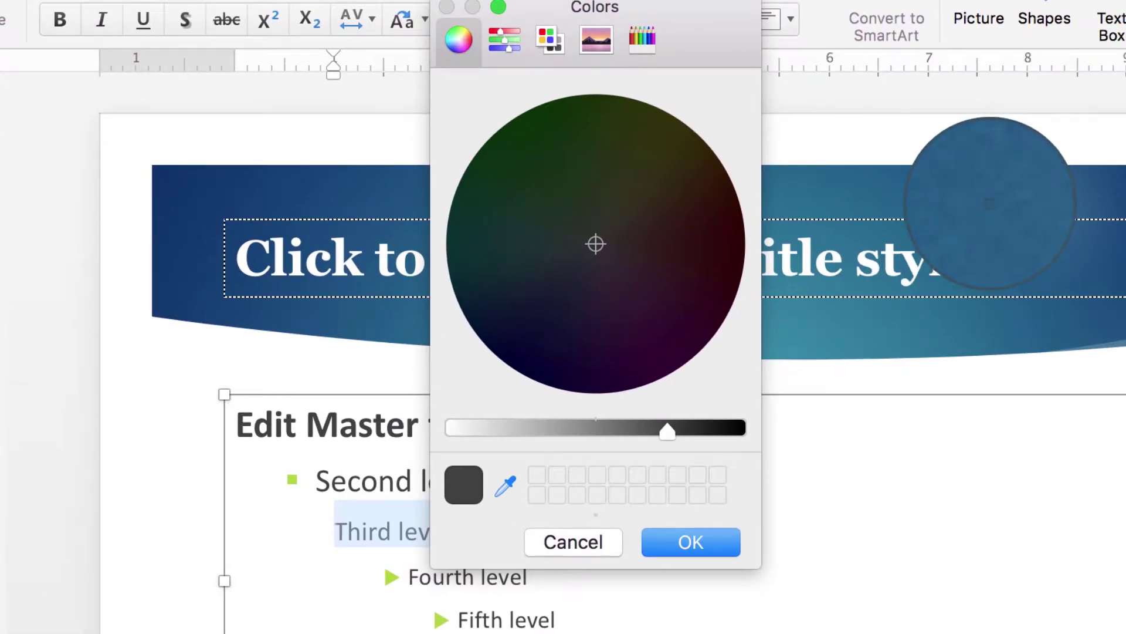
left_click(991, 204)
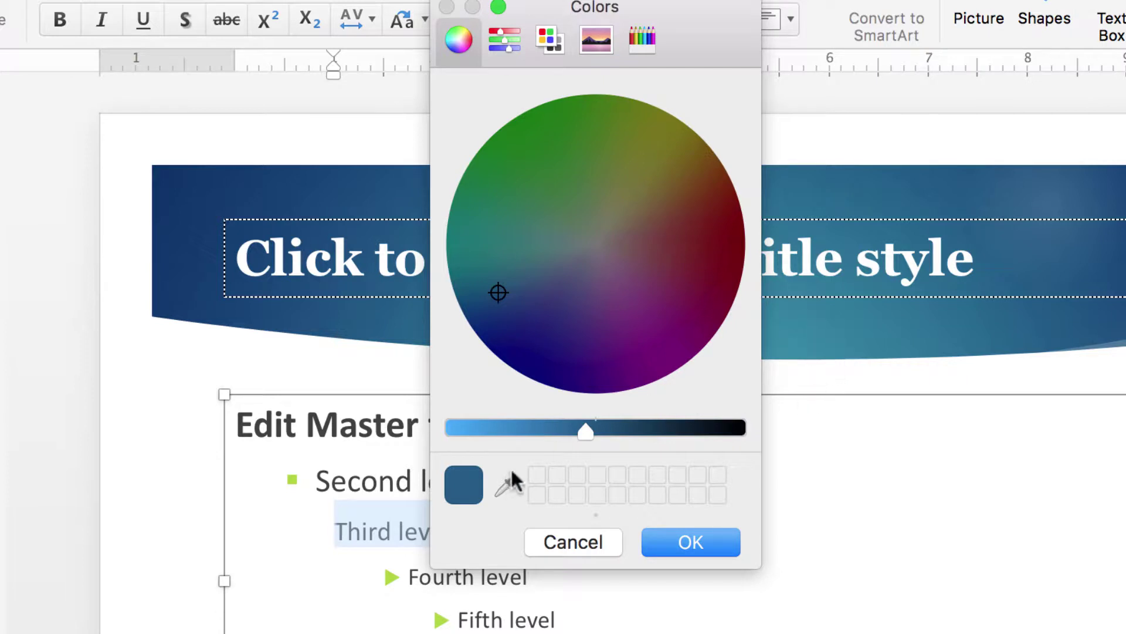
left_click(505, 485)
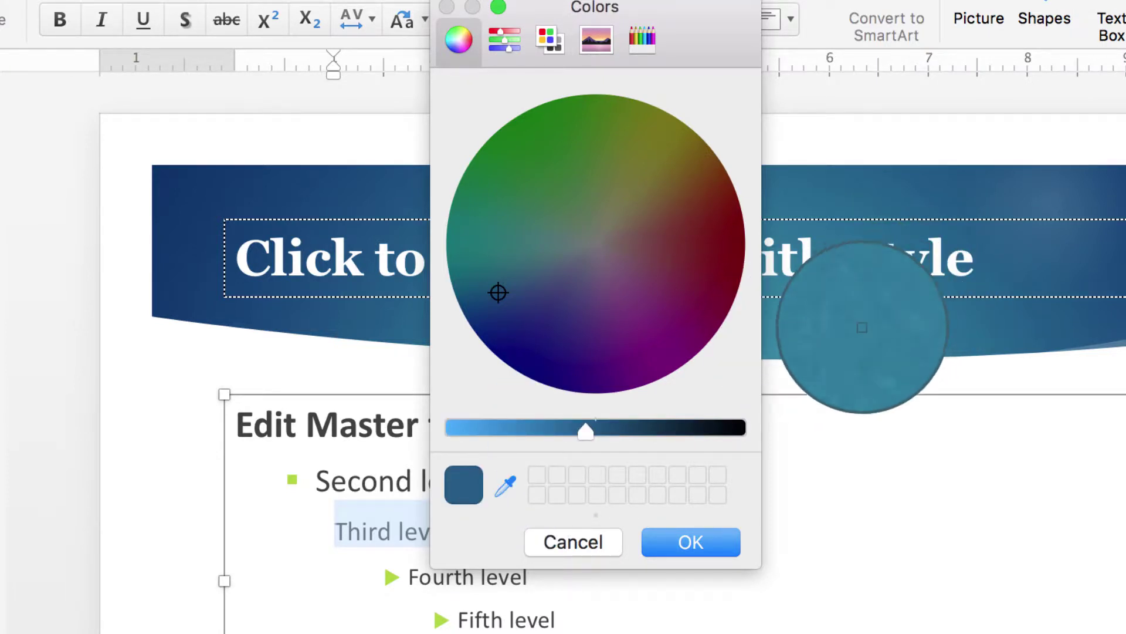
left_click(839, 339)
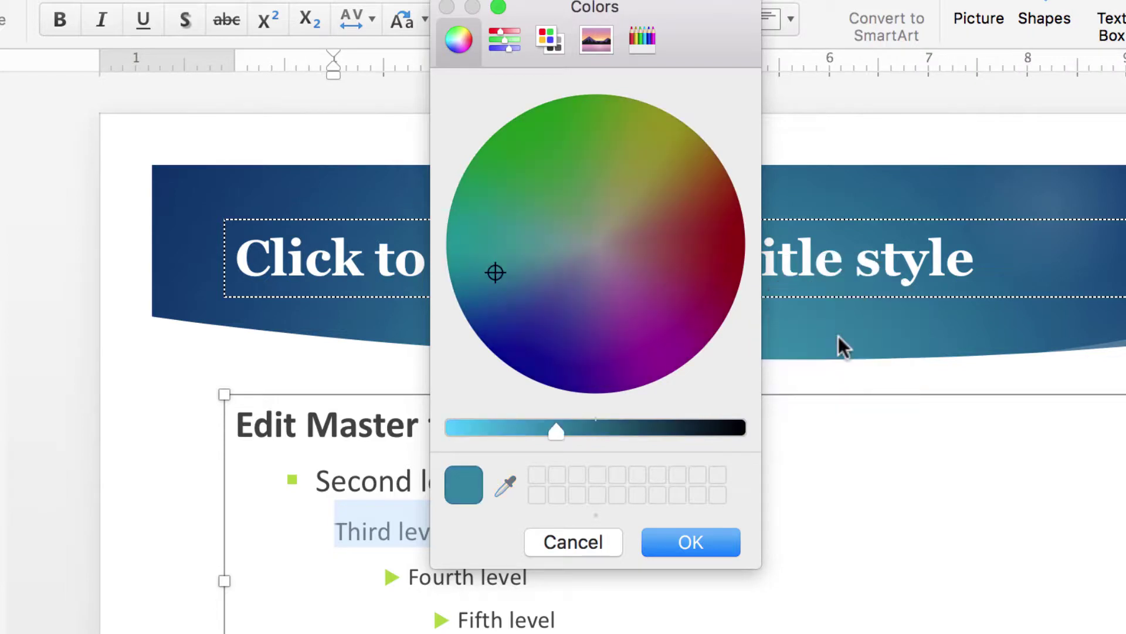
left_click(689, 542)
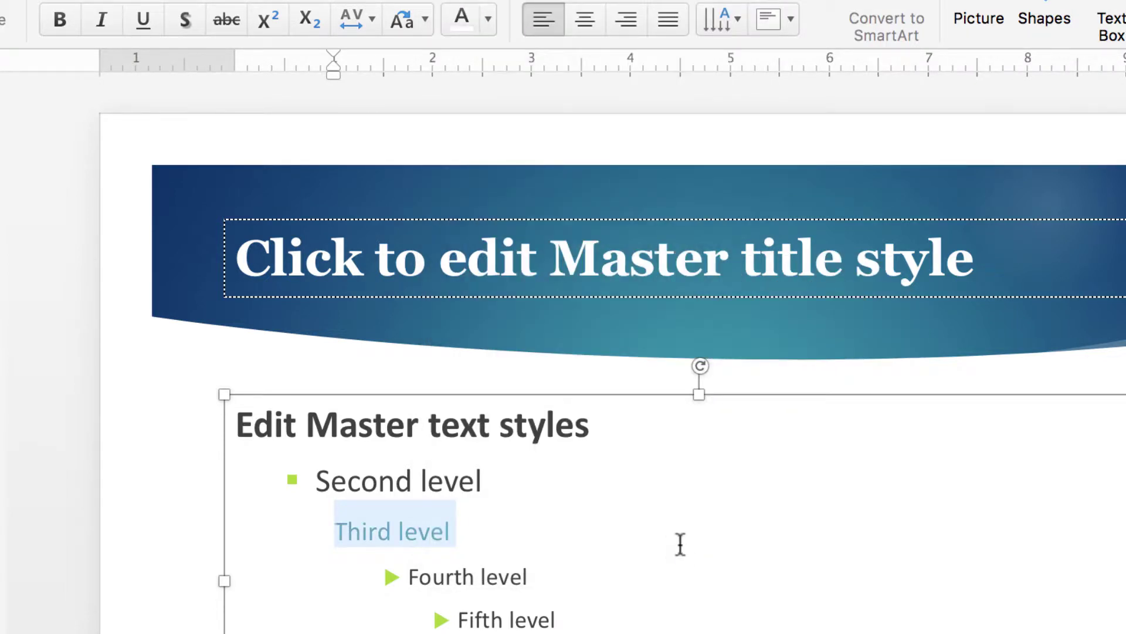
left_click(488, 17)
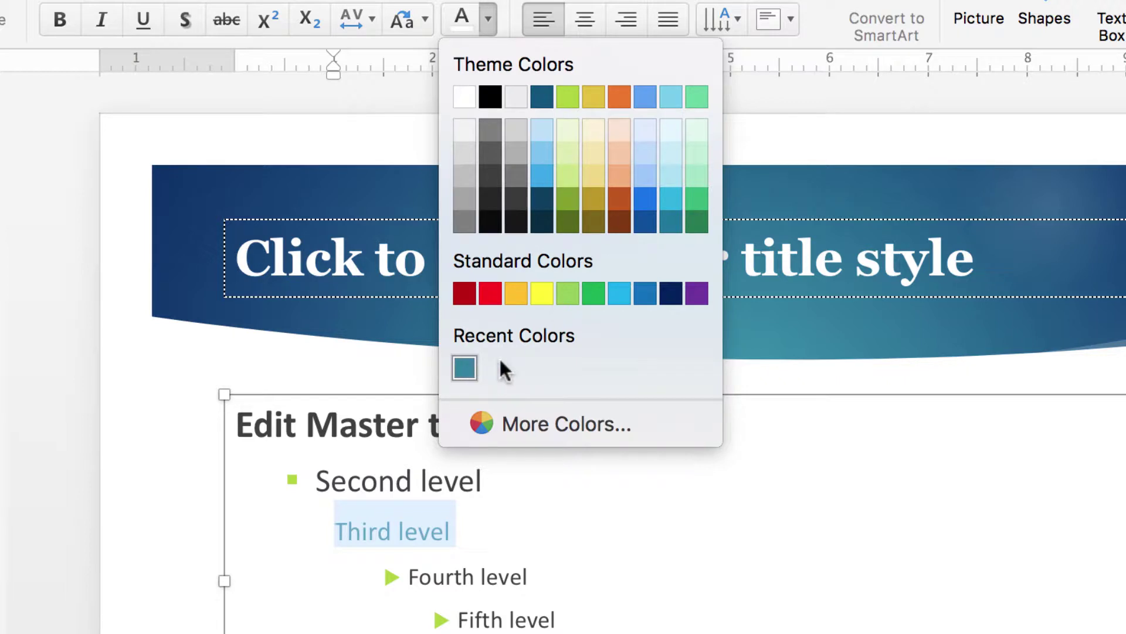
left_click(657, 493)
Step: Make the "Third level" text bold
left_click(465, 530)
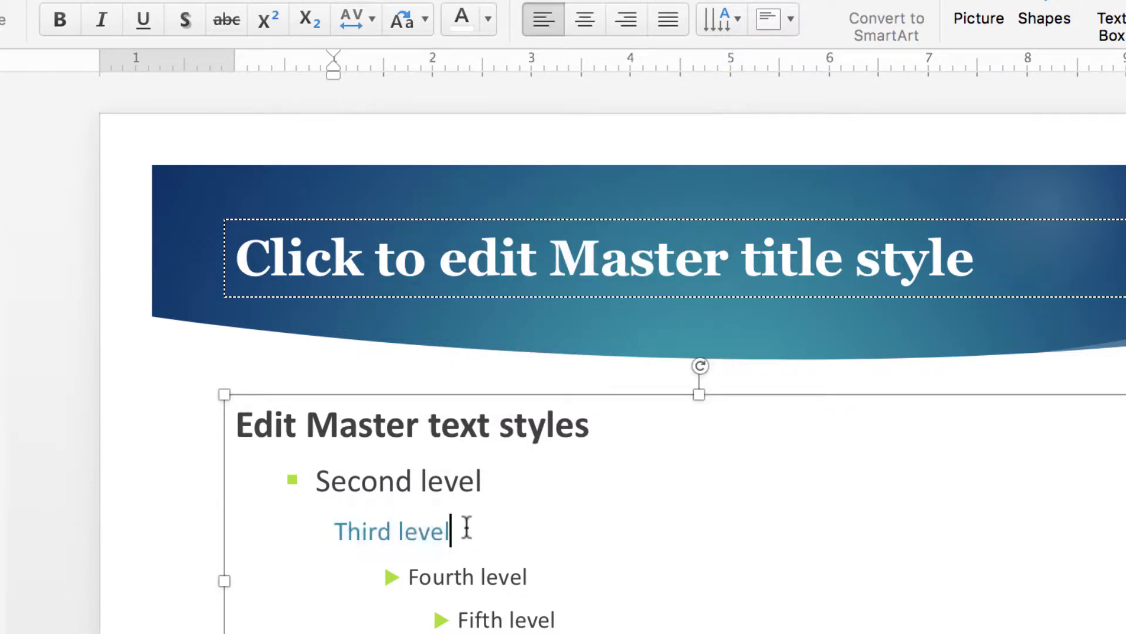
left_click_drag(453, 528, 326, 512)
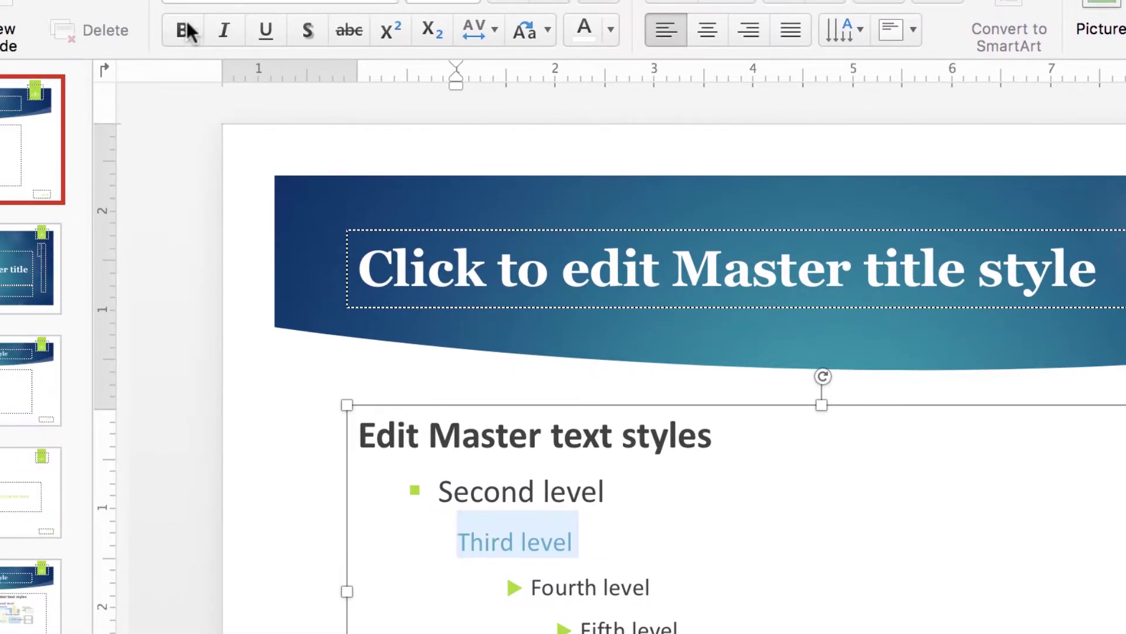
left_click(185, 30)
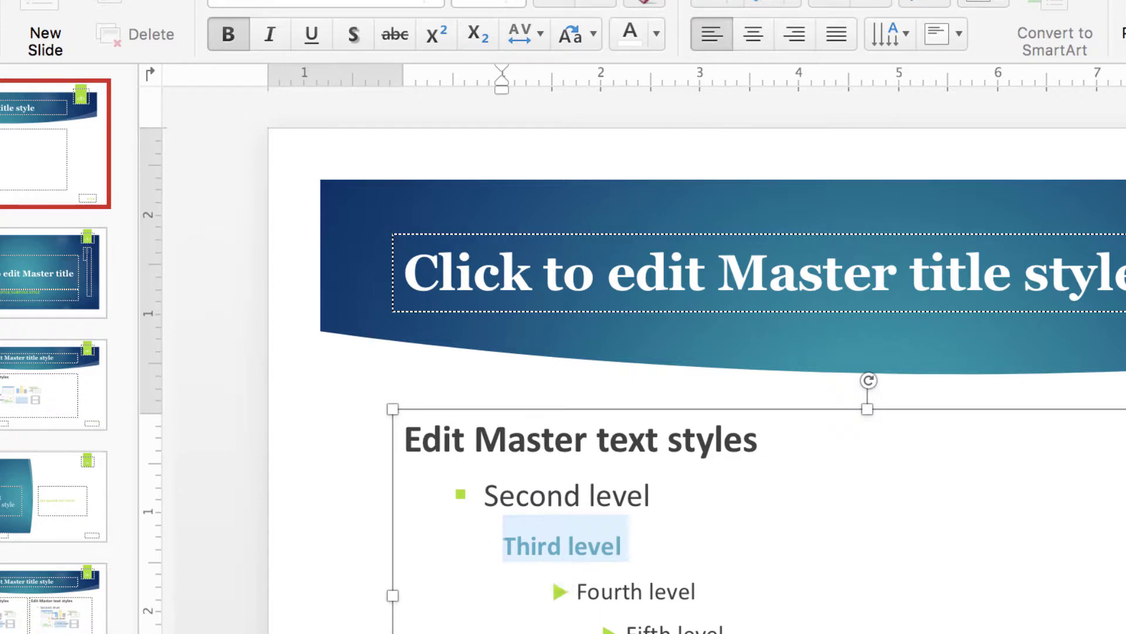
Step: Shift the whole "Third level" indent on the ruler so its text starts directly beneath the "Second level" text
scroll(656, 364, "up", 5)
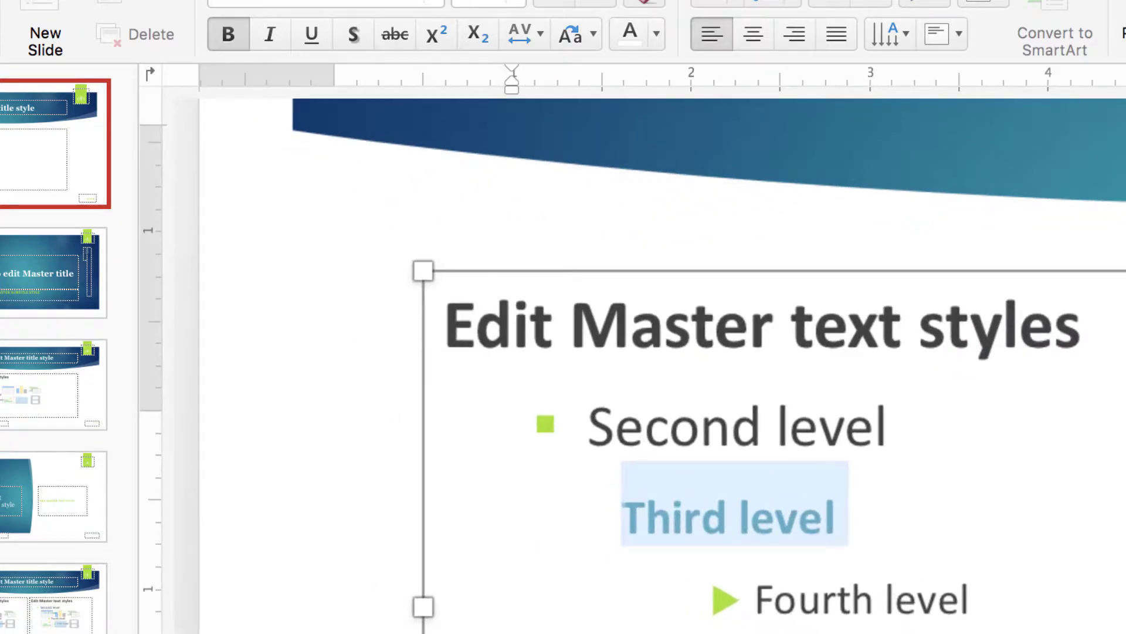
scroll(657, 364, "down", 4)
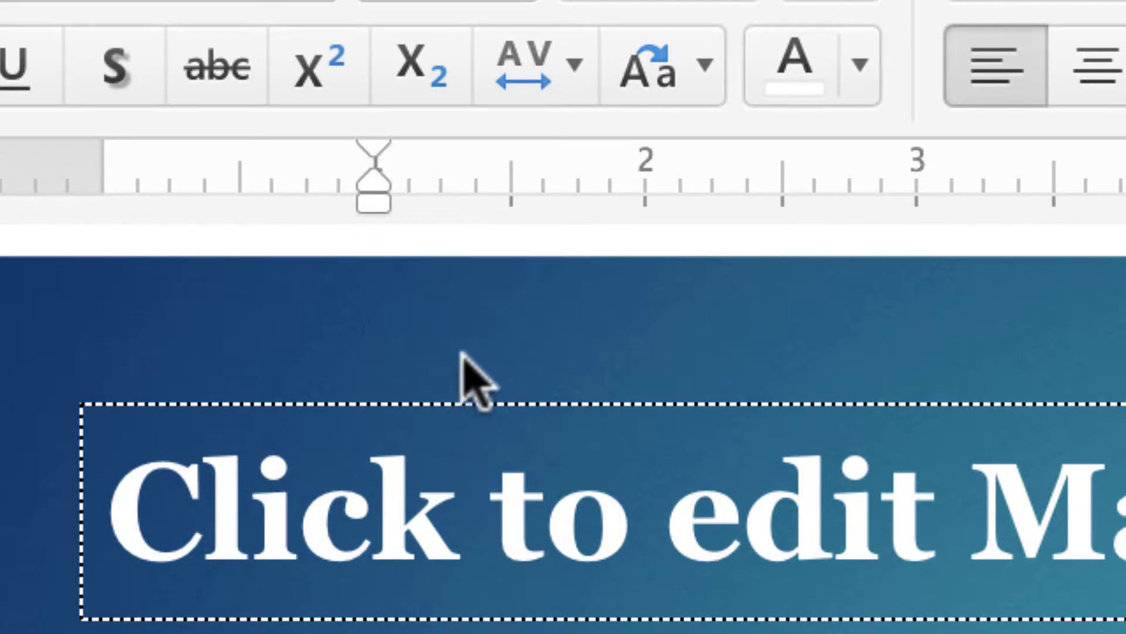
left_click_drag(372, 200, 326, 199)
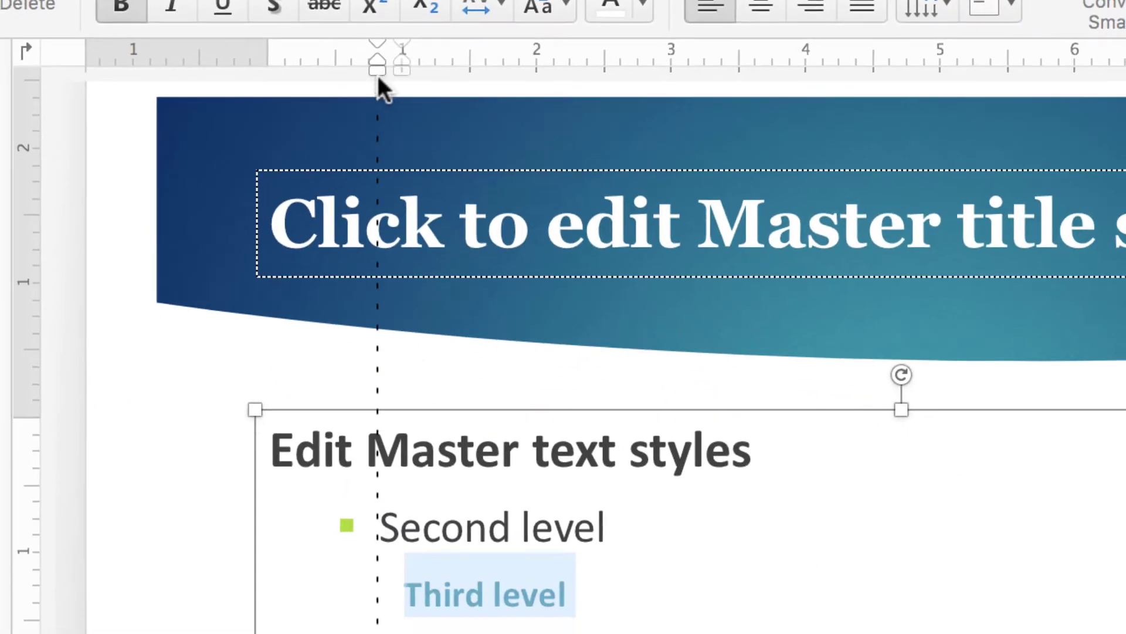
left_click_drag(385, 76, 384, 76)
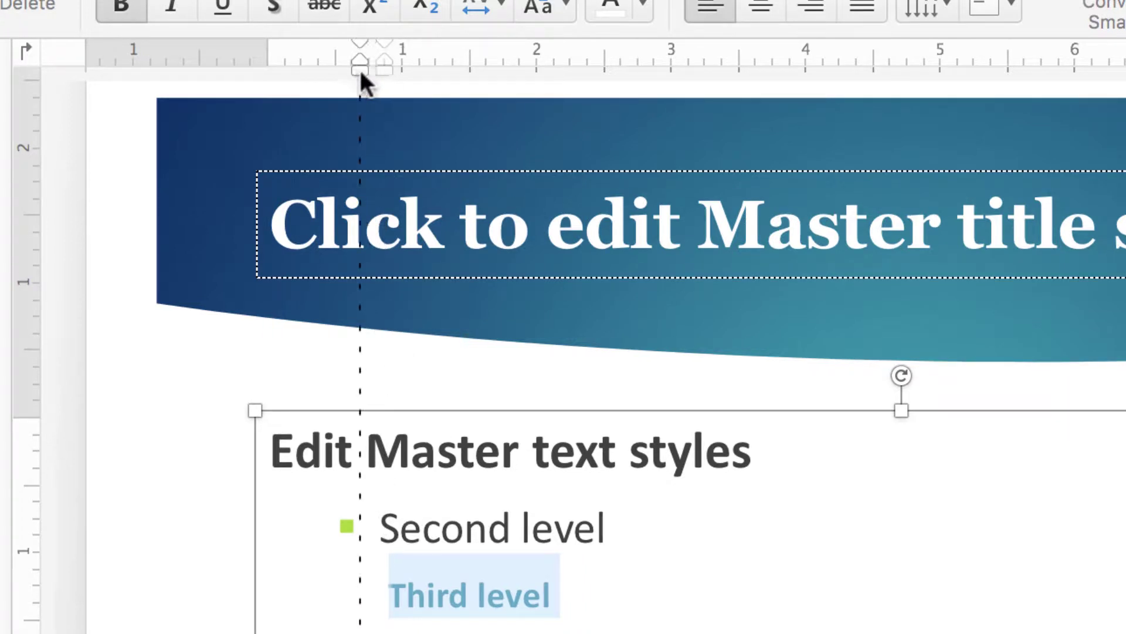
left_click_drag(377, 76, 376, 76)
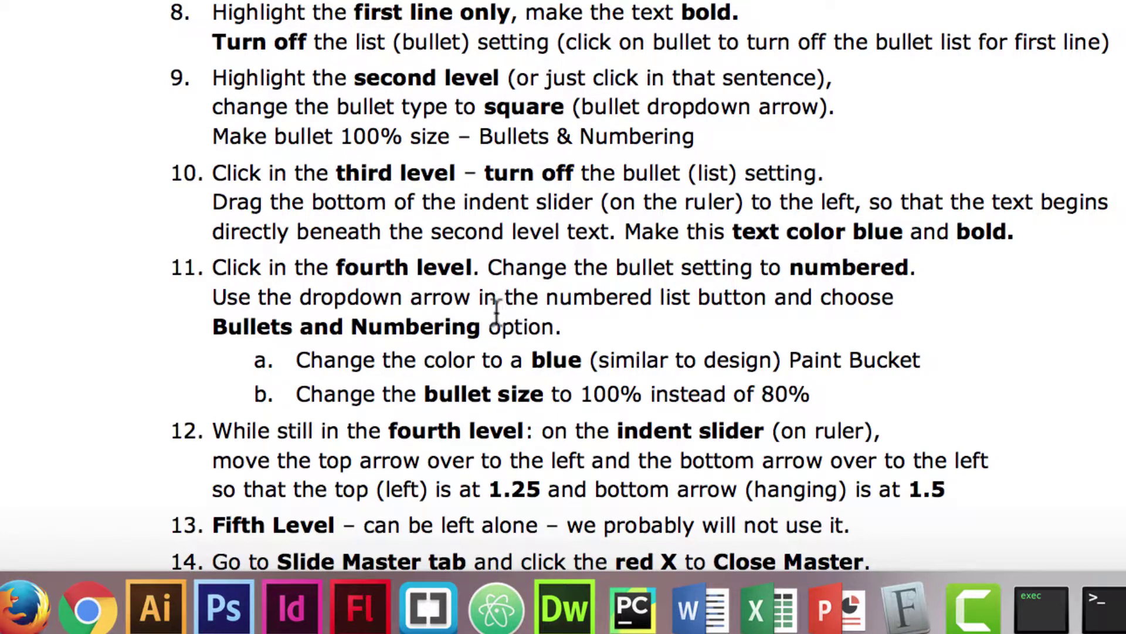
Step: Switch back to PowerPoint and change the "Fourth level" line from a bullet to a 1. 2. 3. numbered list
left_click(827, 626)
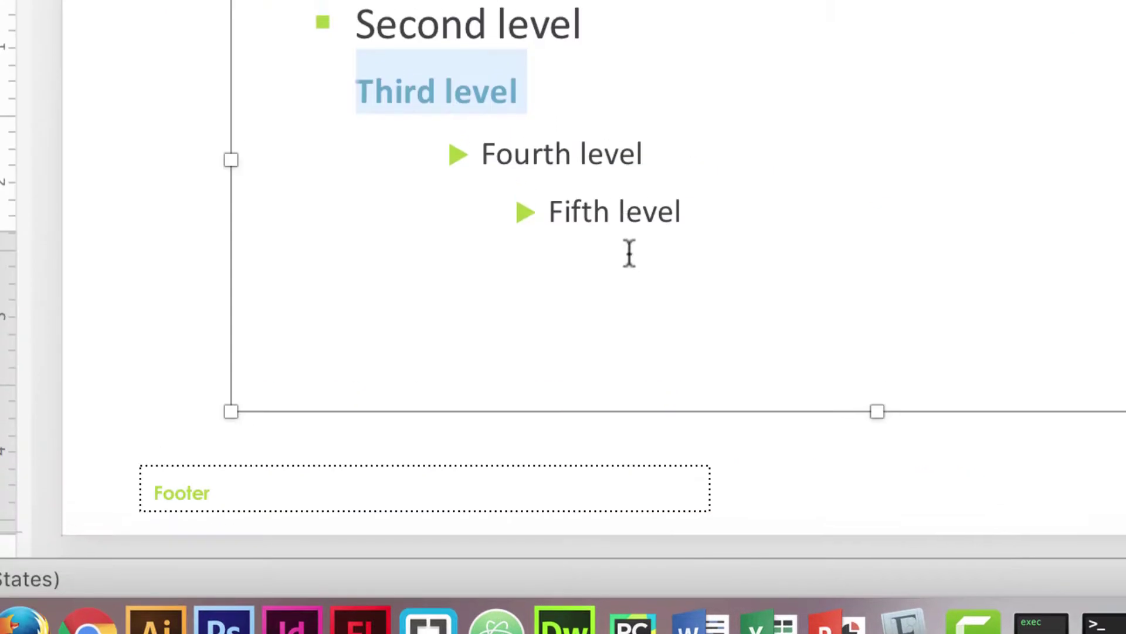
left_click(645, 154)
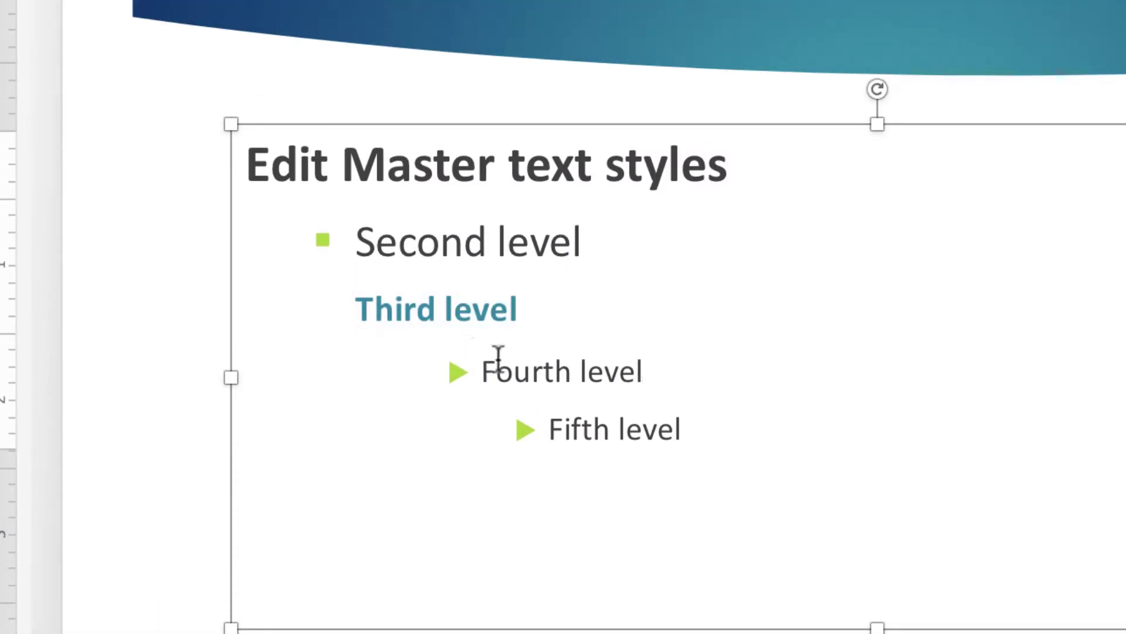
left_click_drag(611, 372, 488, 371)
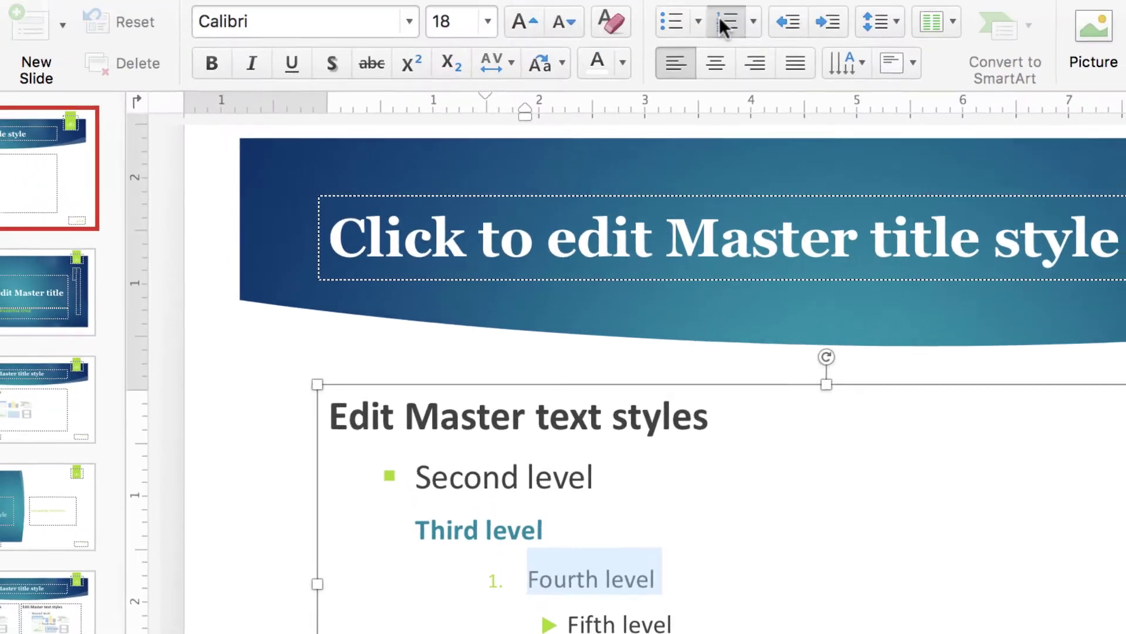
left_click(723, 24)
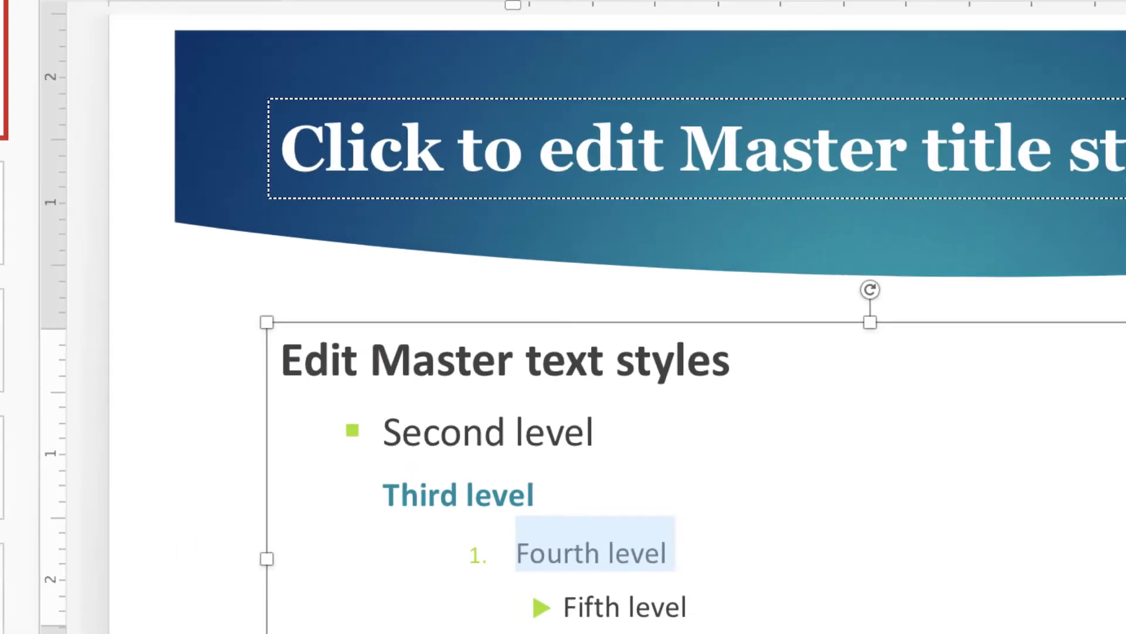
Step: Set the "Fourth level" numbering to 100% of text size and color it with the recent teal blue
left_click(752, 41)
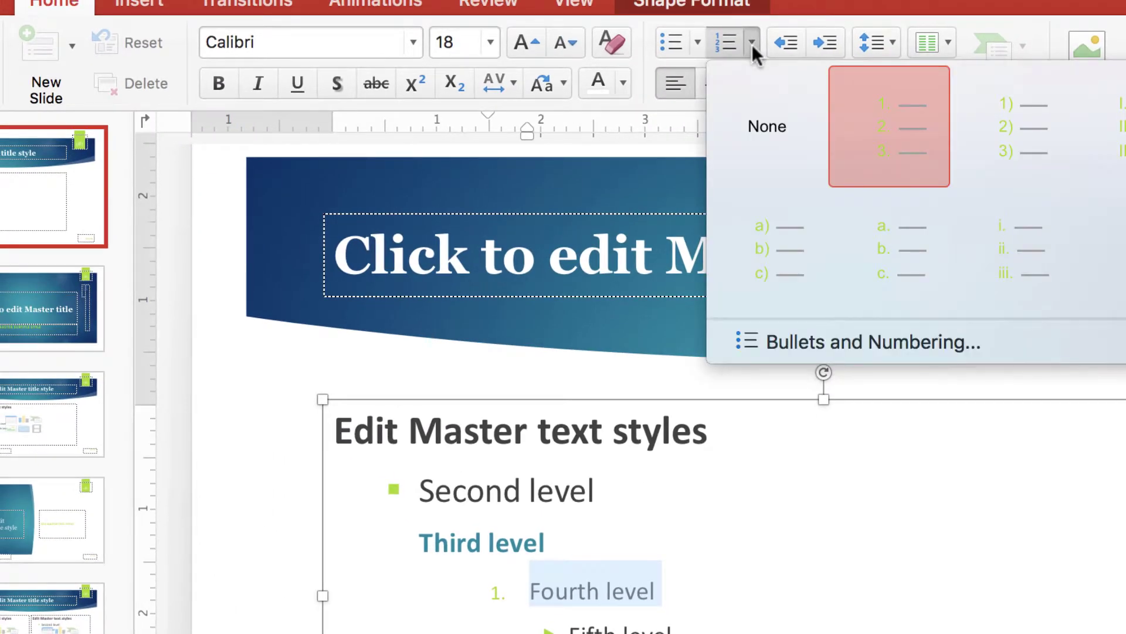
left_click(781, 335)
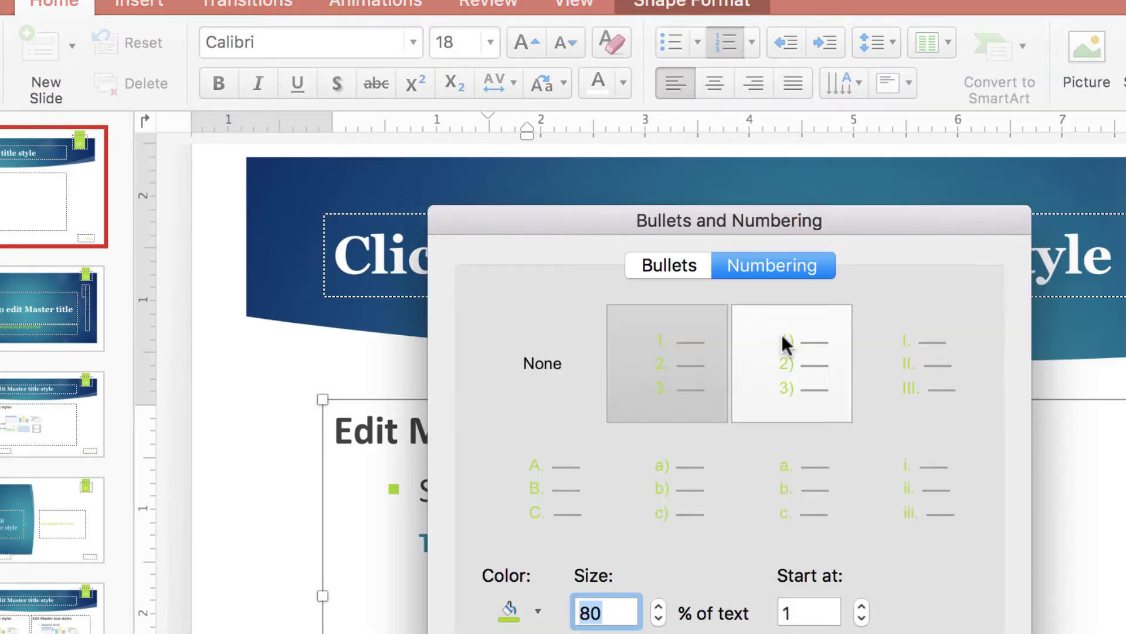
left_click_drag(615, 211, 806, 29)
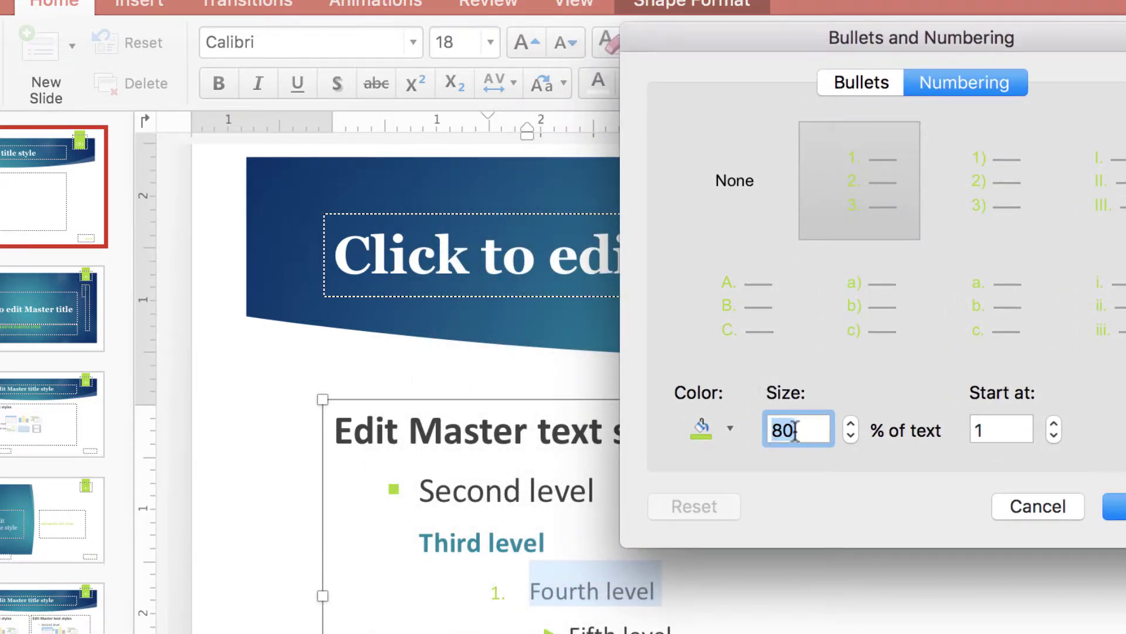
type("100")
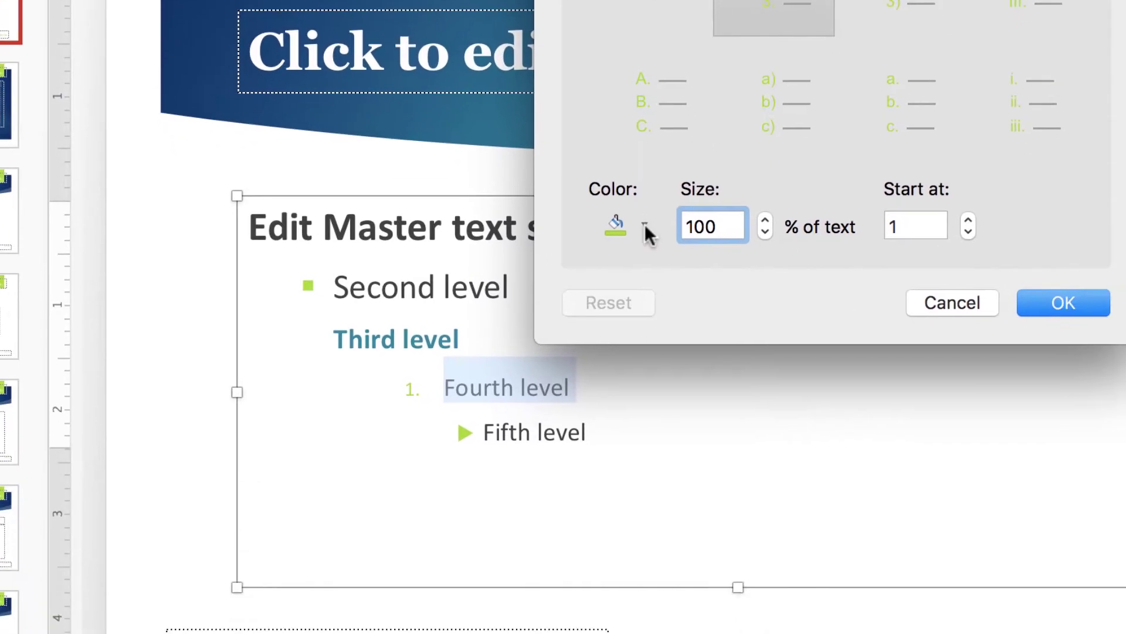
left_click(645, 225)
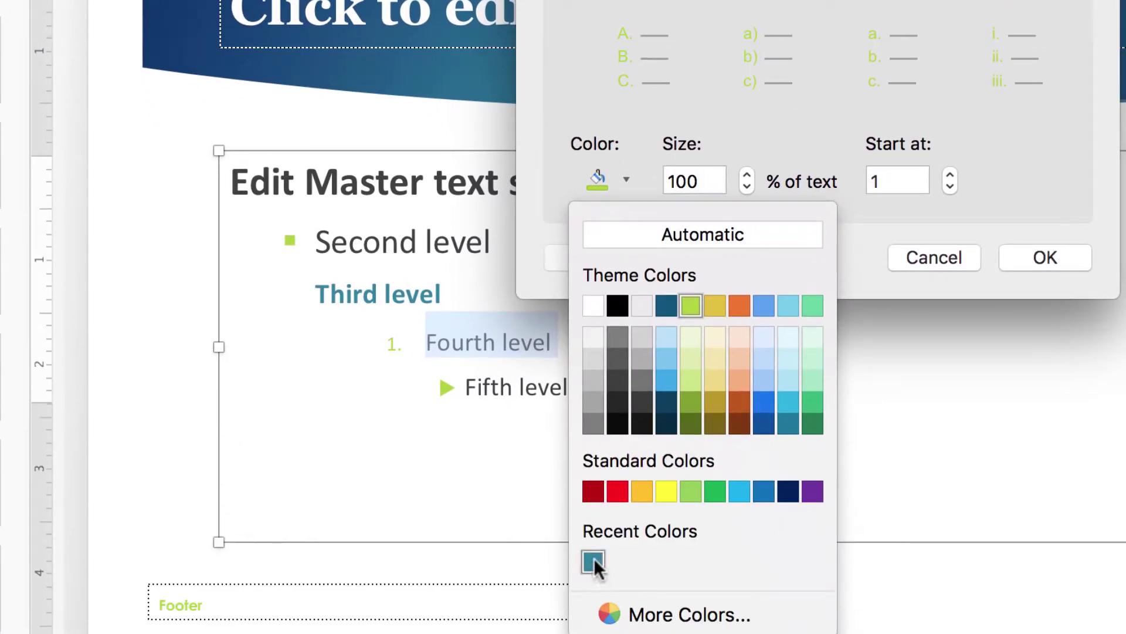
left_click(593, 560)
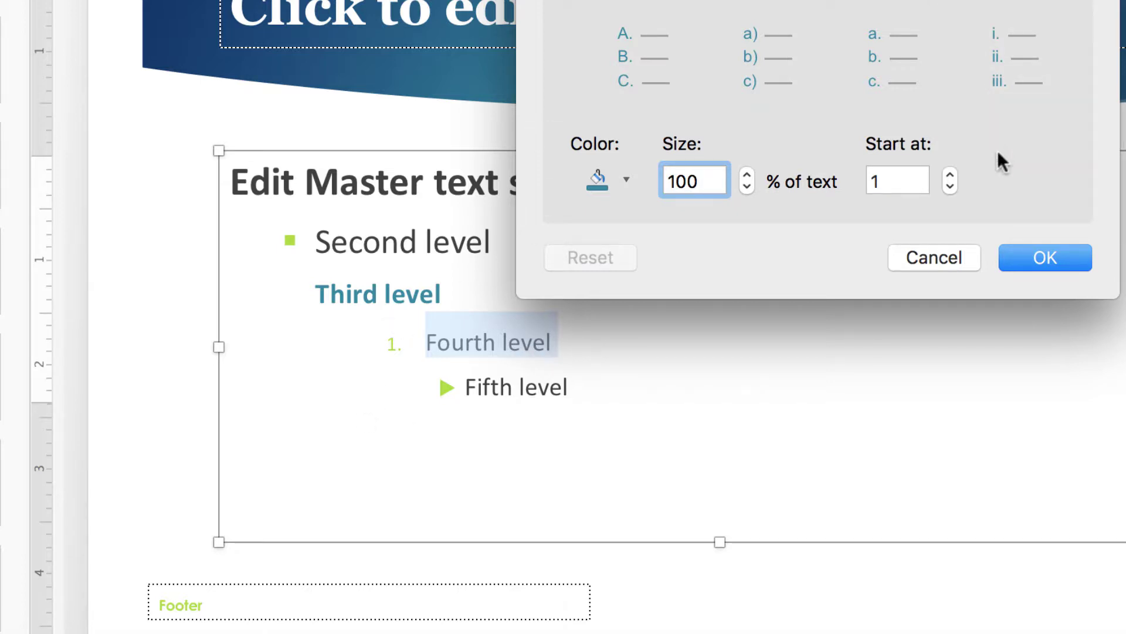
left_click(1021, 261)
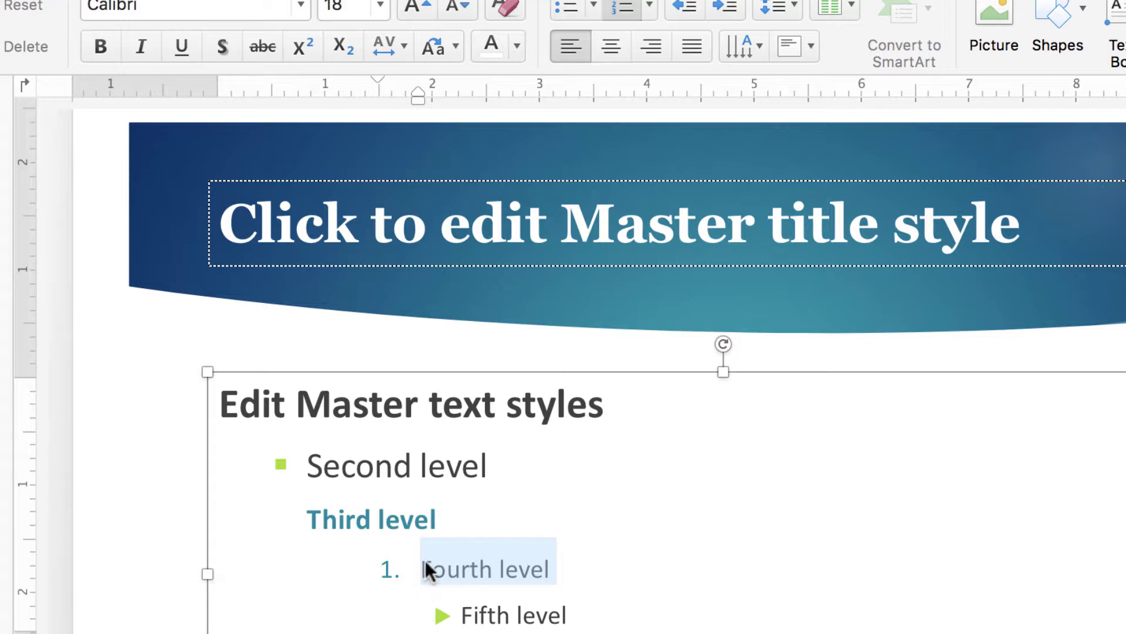
Step: Set the "Fourth level" first-line indent to about 1.25 and its hanging indent to about 1.5 on the ruler
left_click(339, 467)
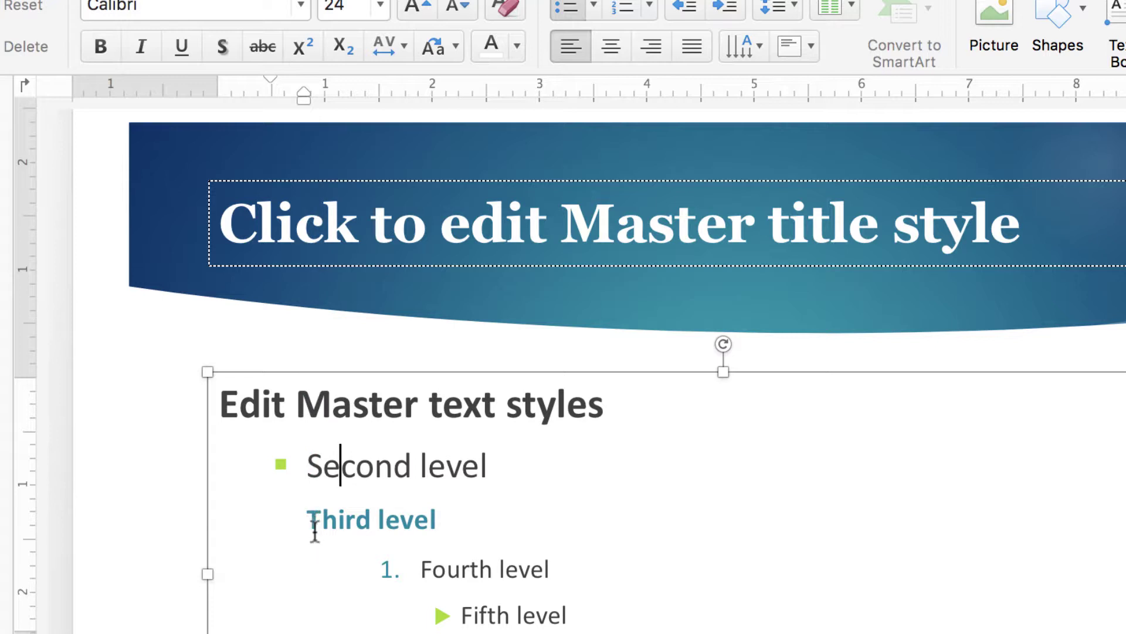
left_click(480, 567)
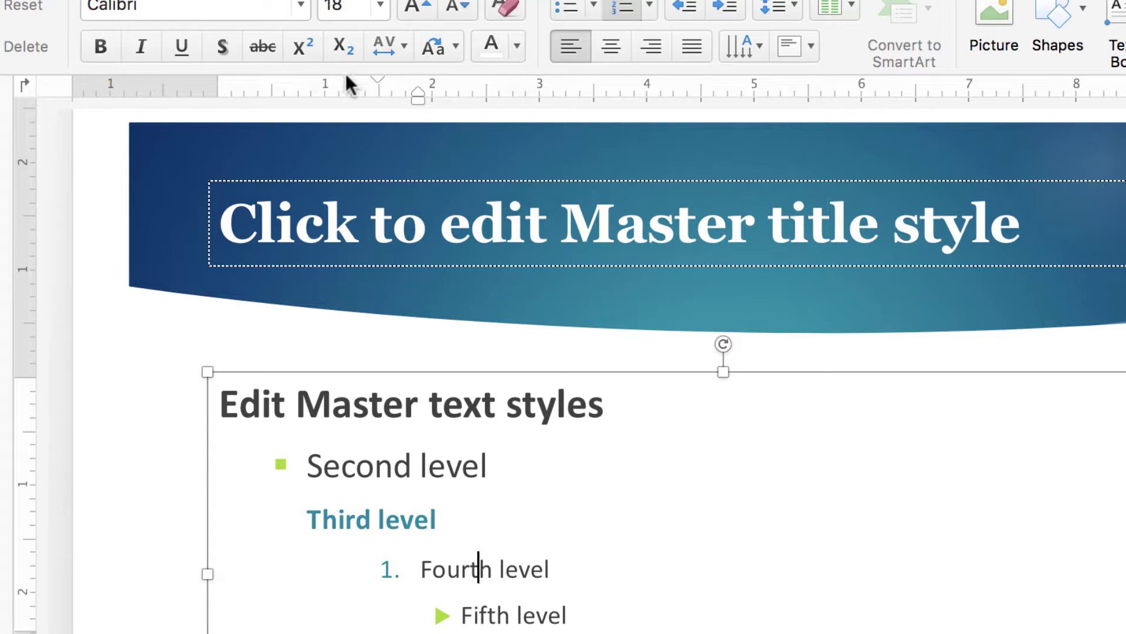
left_click_drag(375, 73, 352, 75)
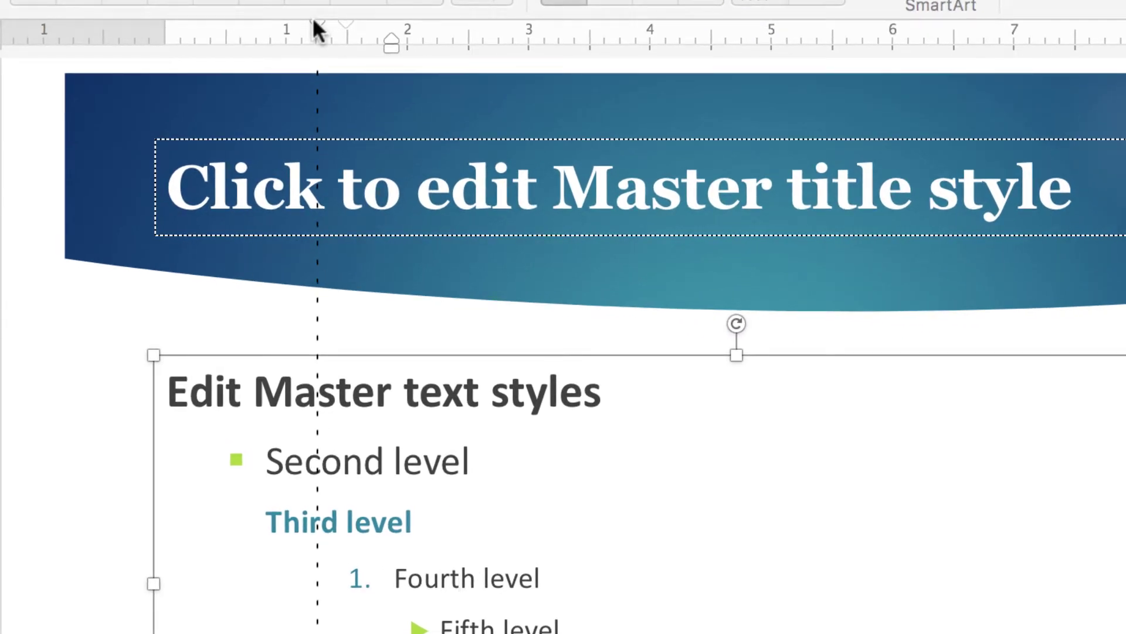
left_click_drag(313, 21, 313, 21)
left_click_drag(352, 38, 343, 37)
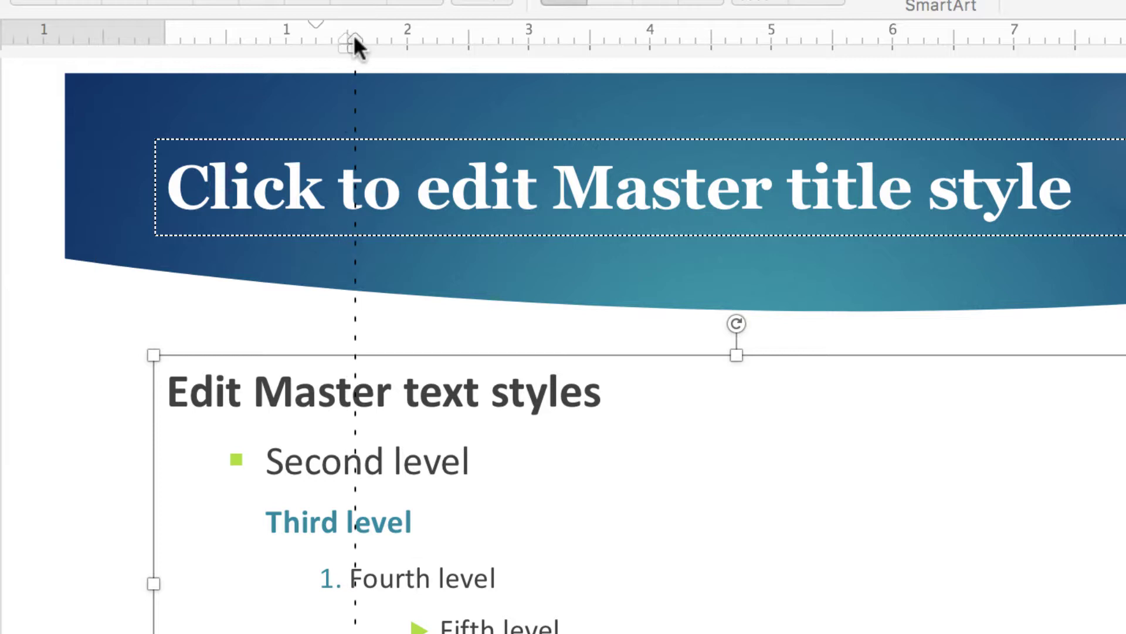
left_click_drag(353, 38, 353, 41)
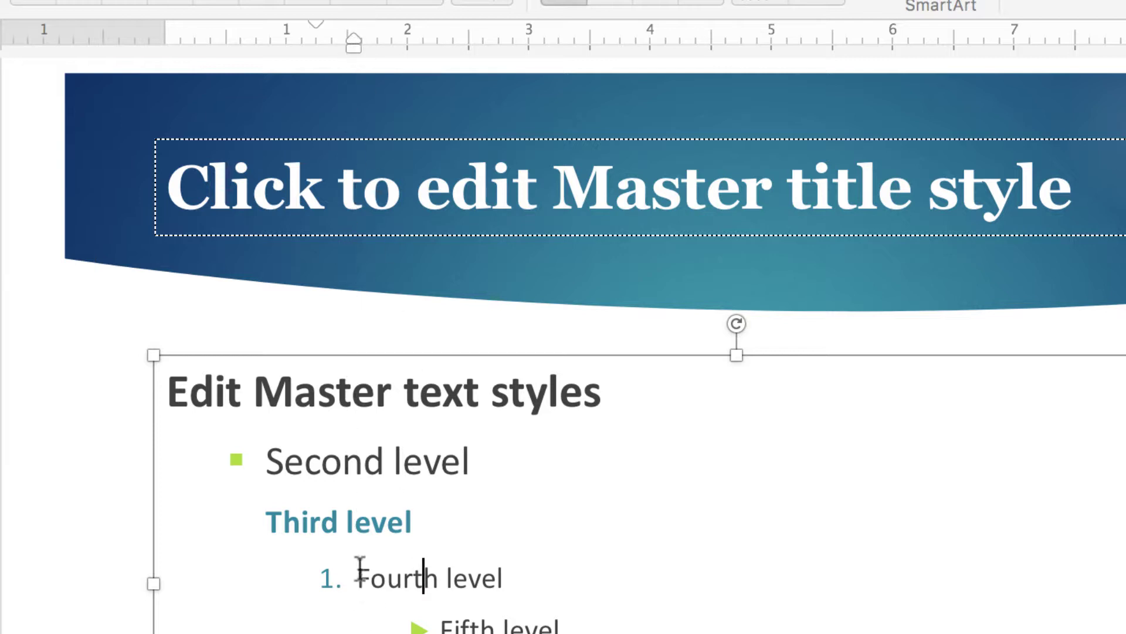